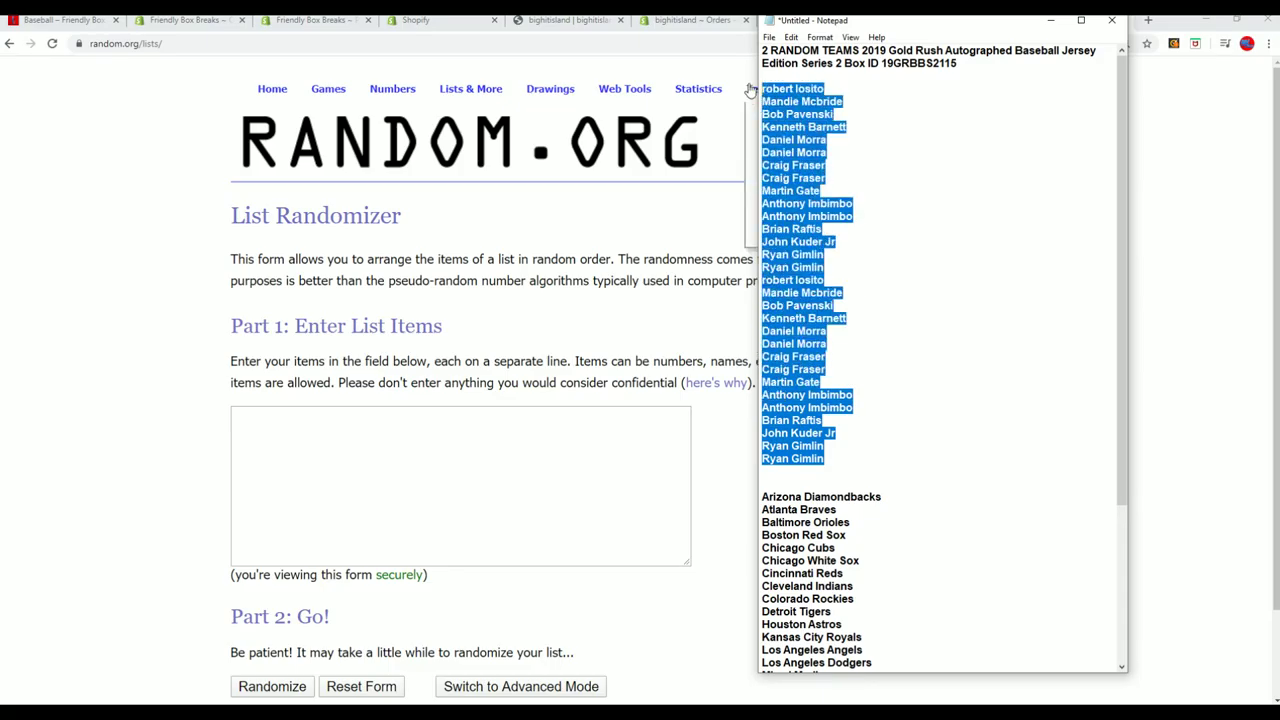
Copy the selected list of 30 owner names from Notepad.
{"action": "right_click", "coordinate": [812, 131]}
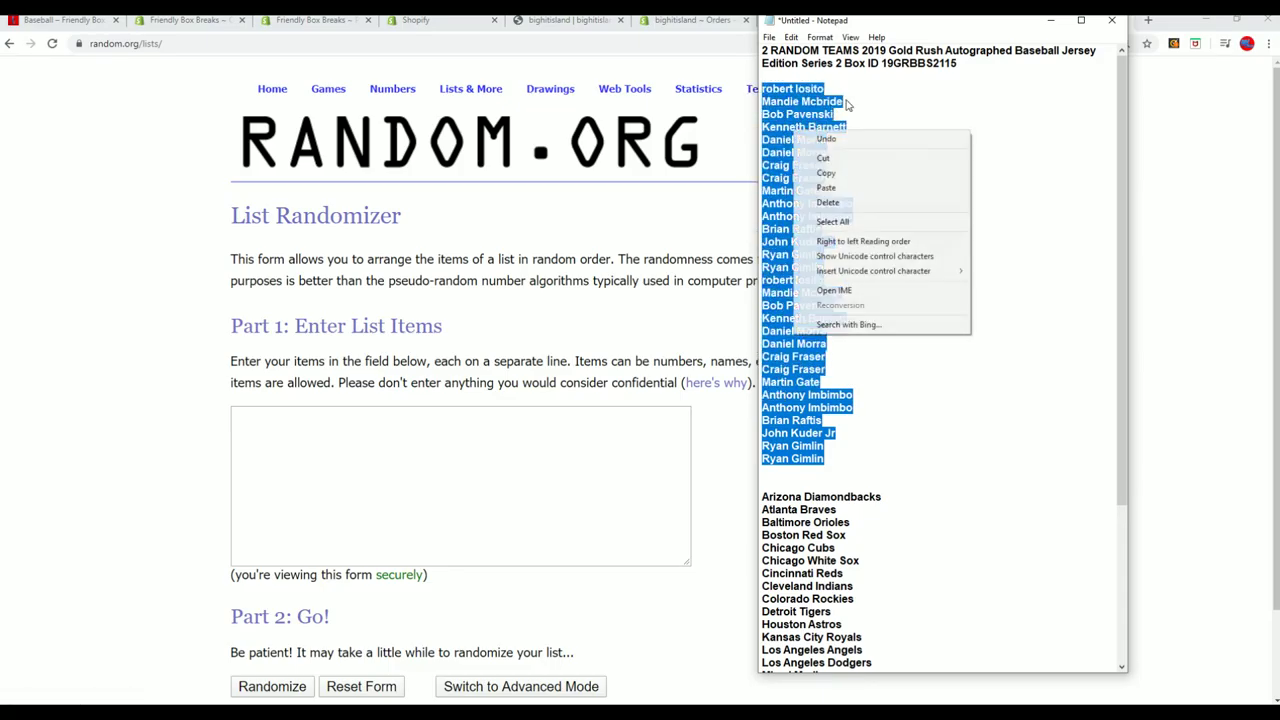
{"action": "left_click", "coordinate": [840, 174]}
Paste the owner names into the List Randomizer and randomize them.
{"action": "left_click", "coordinate": [239, 429]}
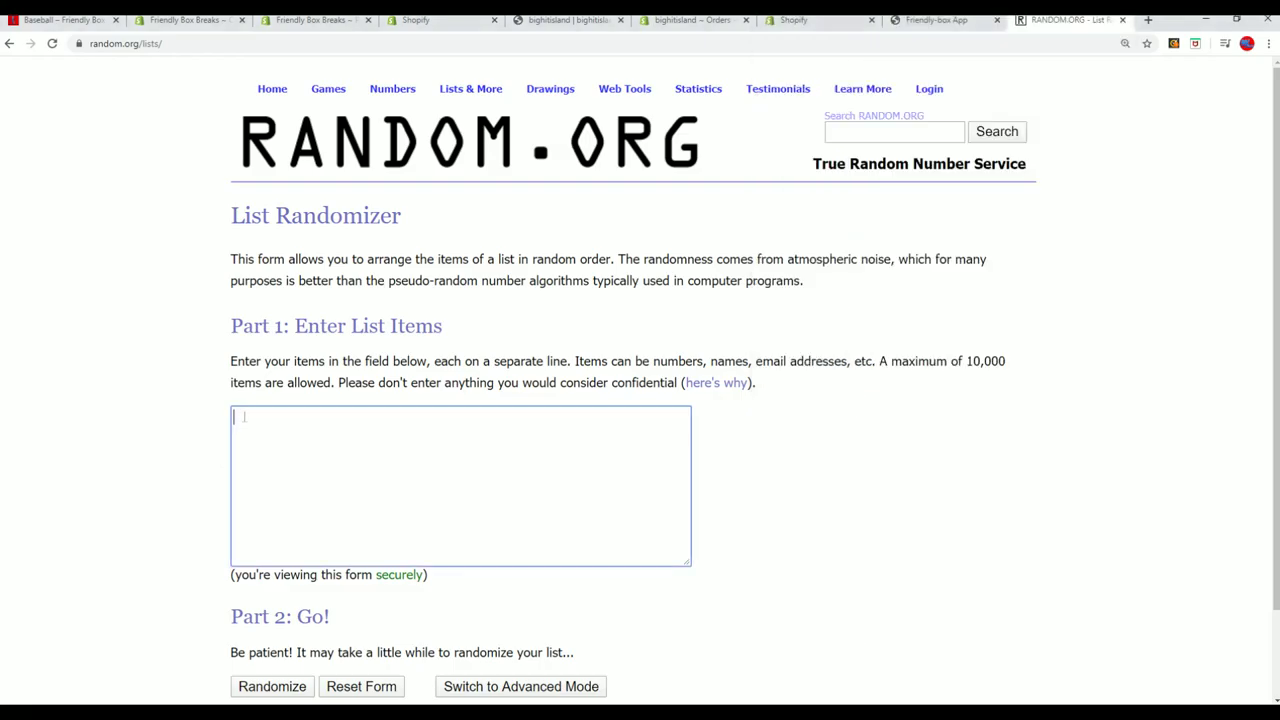
{"action": "right_click", "coordinate": [242, 407]}
{"action": "left_click", "coordinate": [270, 523]}
{"action": "scroll", "coordinate": [765, 471], "scroll_direction": "down", "scroll_amount": 2}
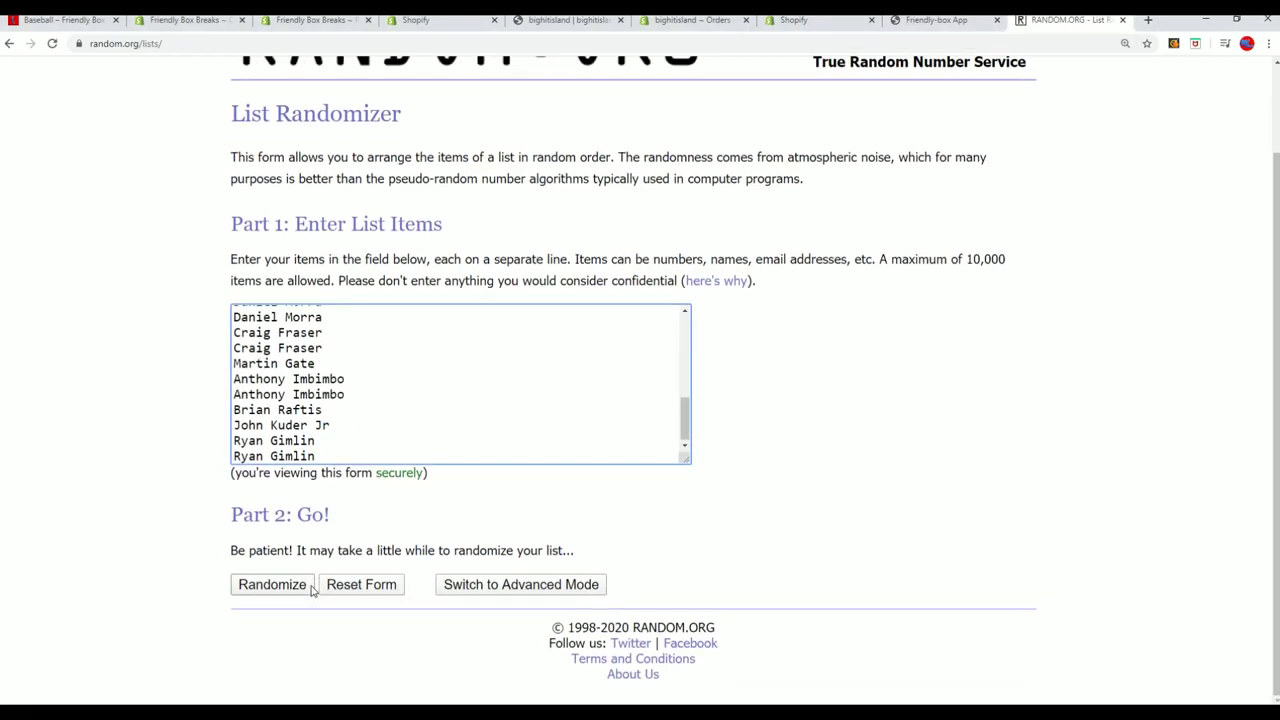
{"action": "left_click", "coordinate": [275, 588]}
Reshuffle the owner list several more times for a final order.
{"action": "scroll", "coordinate": [360, 483], "scroll_direction": "down", "scroll_amount": 3}
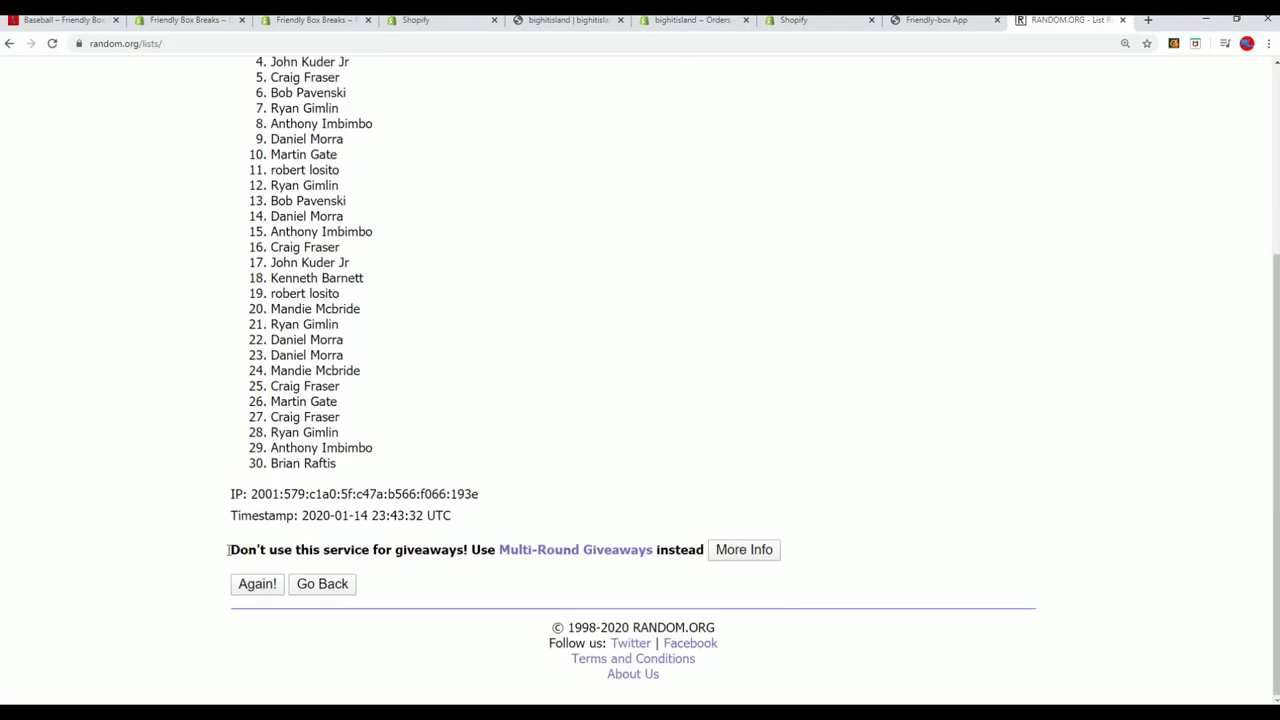
{"action": "left_click", "coordinate": [254, 586]}
{"action": "scroll", "coordinate": [391, 514], "scroll_direction": "down", "scroll_amount": 3}
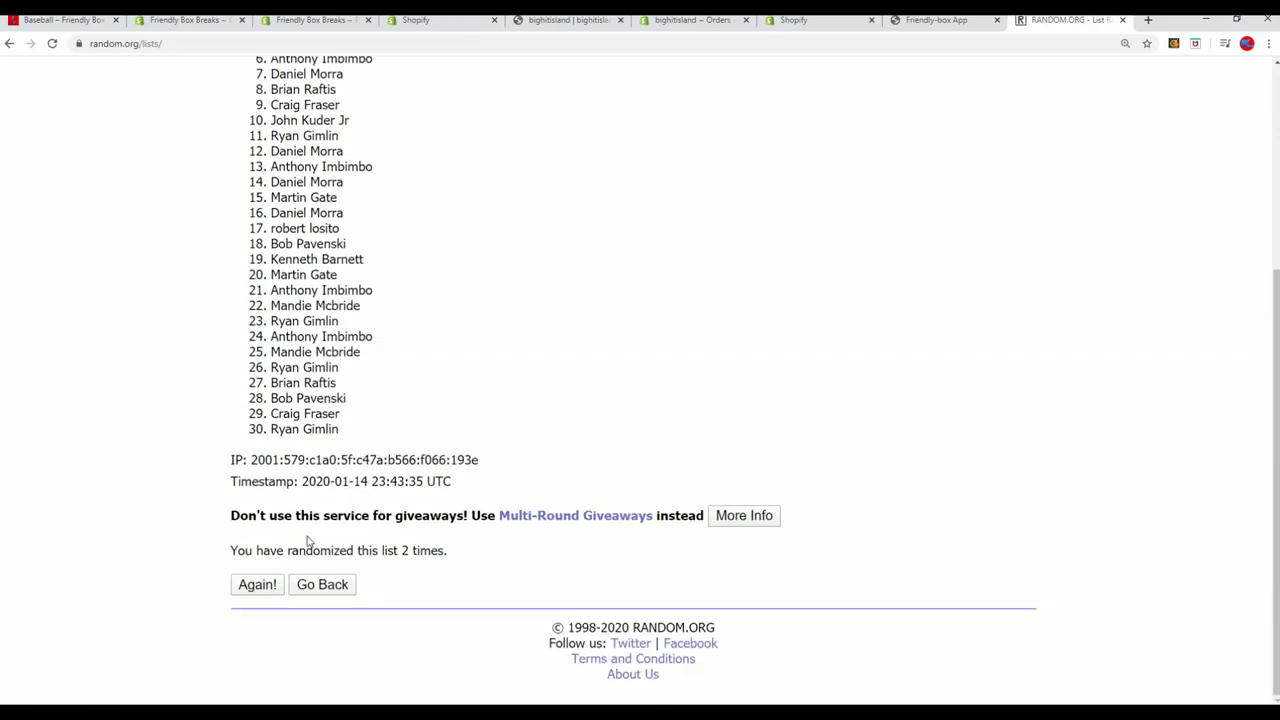
{"action": "left_click", "coordinate": [259, 588]}
{"action": "scroll", "coordinate": [471, 534], "scroll_direction": "down", "scroll_amount": 3}
{"action": "left_click", "coordinate": [258, 588]}
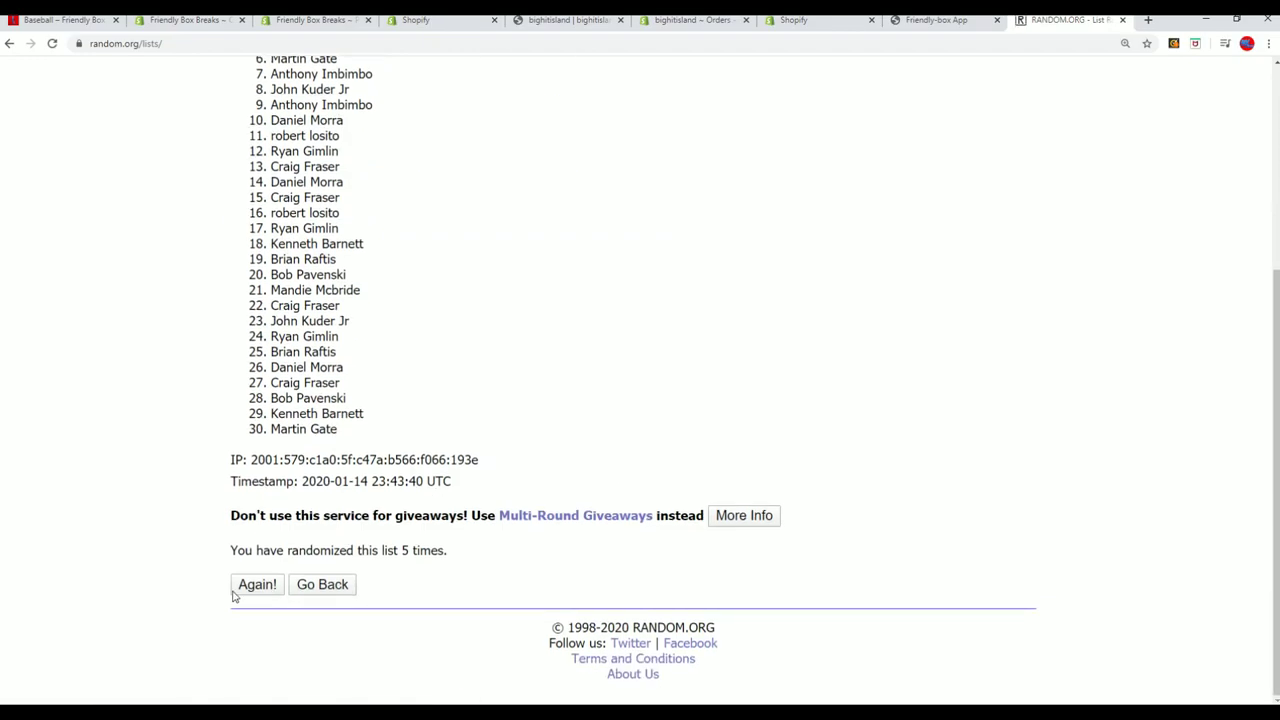
{"action": "left_click", "coordinate": [236, 592]}
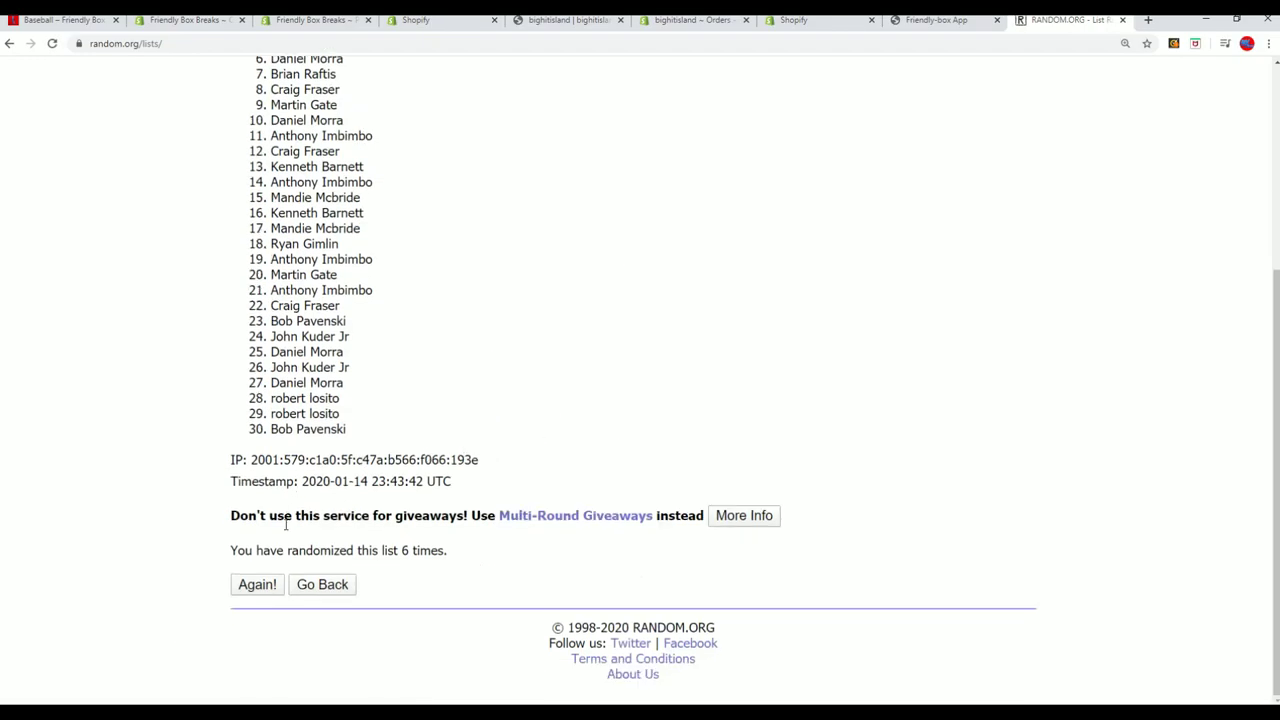
{"action": "left_click", "coordinate": [255, 588]}
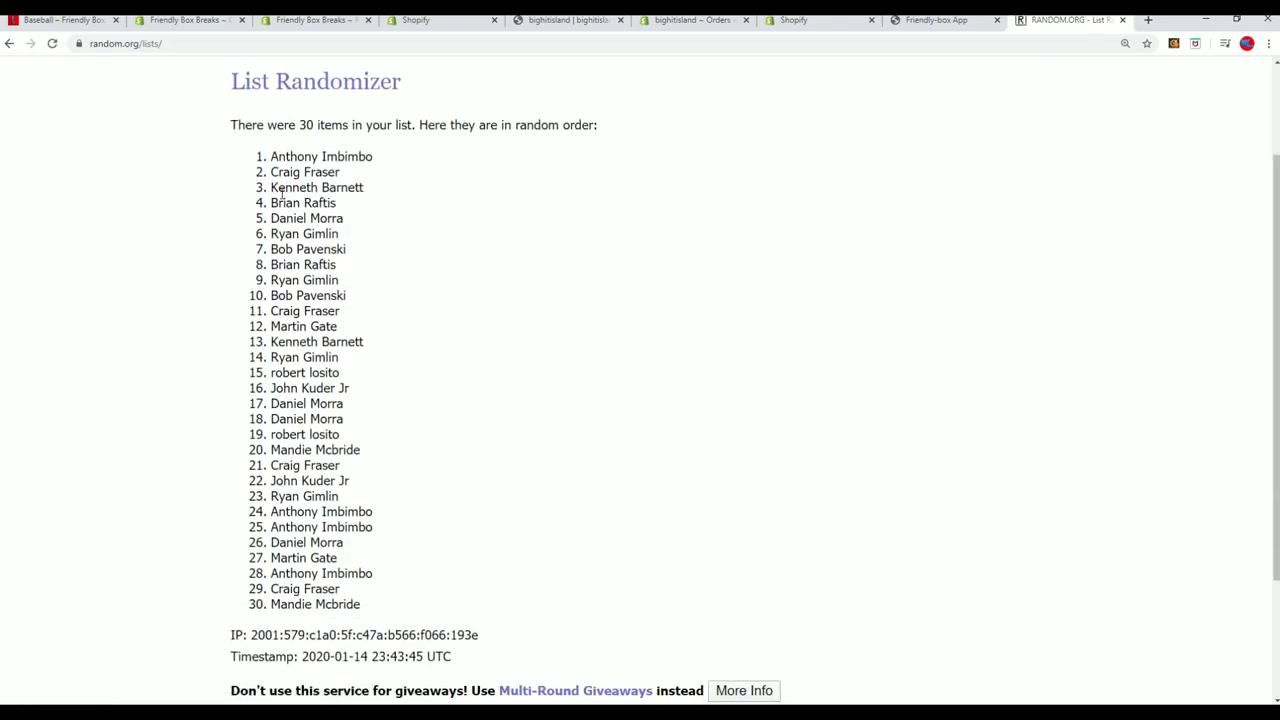
Copy the final shuffled list of 30 owner names.
{"action": "mouse_move", "coordinate": [266, 150]}
{"action": "left_mouse_down"}
{"action": "mouse_move", "coordinate": [346, 449]}
{"action": "mouse_move", "coordinate": [343, 589]}
{"action": "mouse_move", "coordinate": [362, 606]}
{"action": "left_mouse_up"}
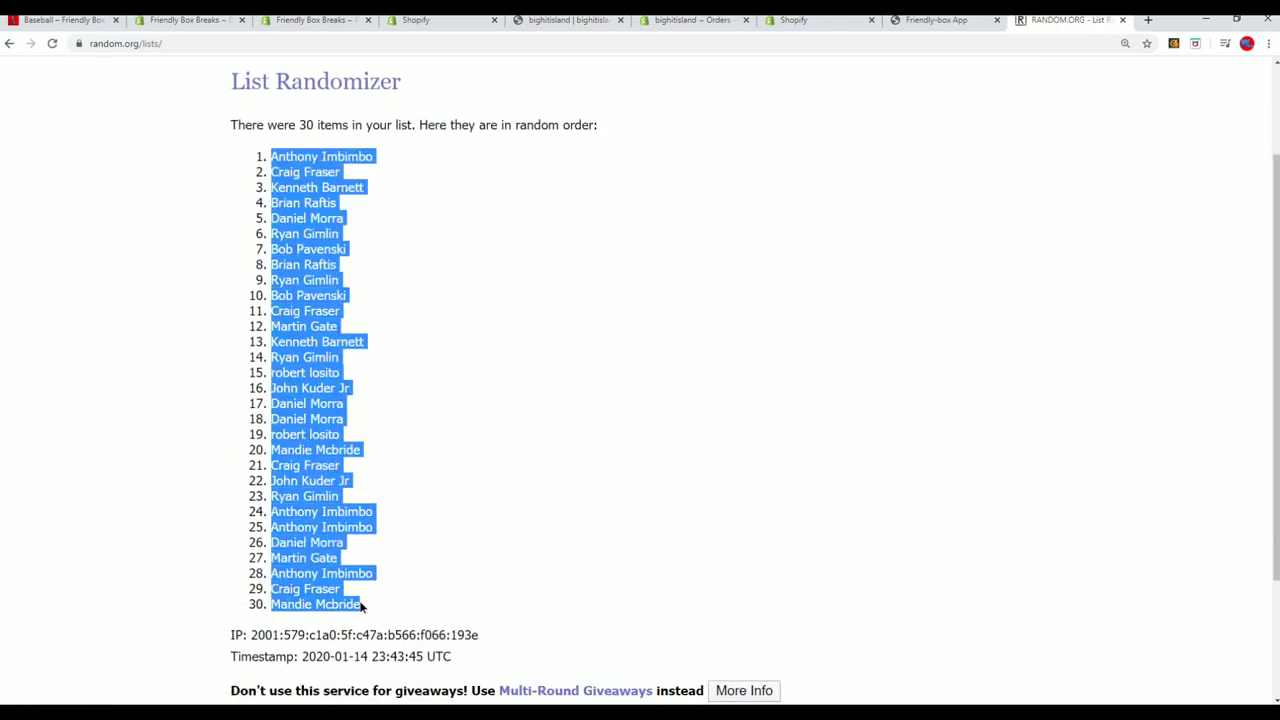
{"action": "right_click", "coordinate": [293, 430]}
{"action": "left_click", "coordinate": [311, 443]}
{"action": "key", "text": "alt+Tab"}
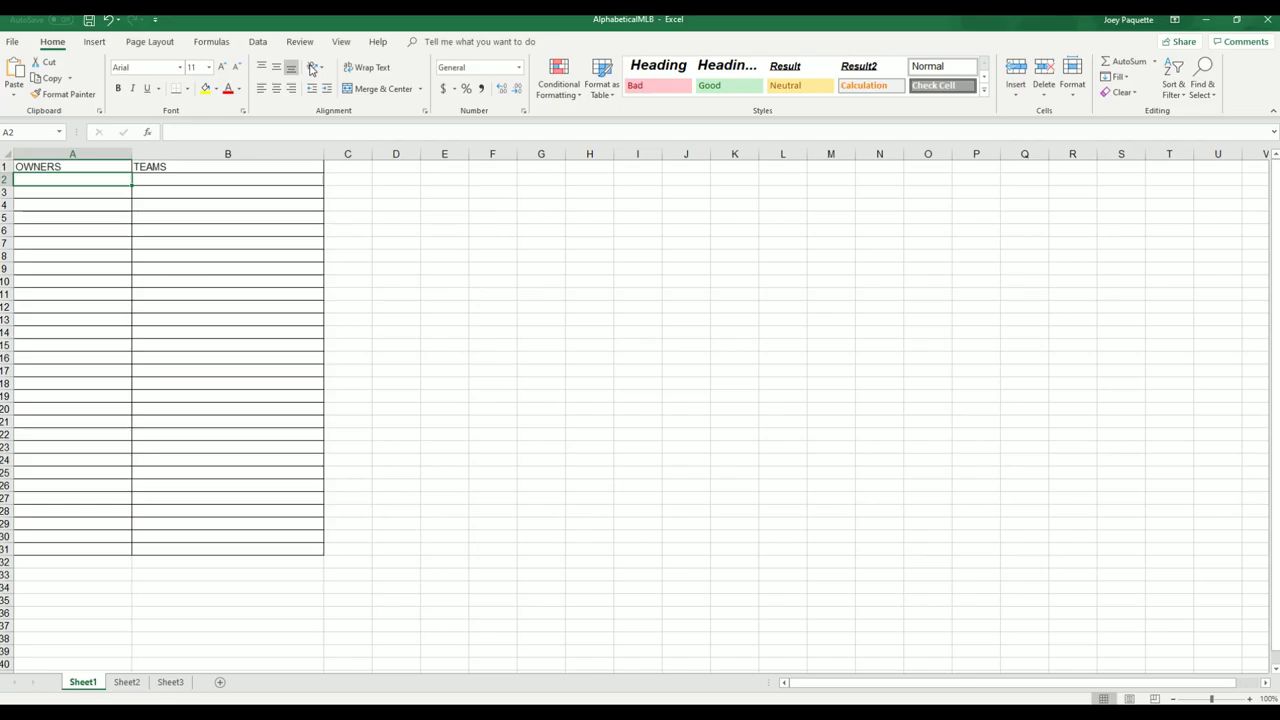
Paste the shuffled names into A2:A31 matching the destination formatting.
{"action": "right_click", "coordinate": [31, 181]}
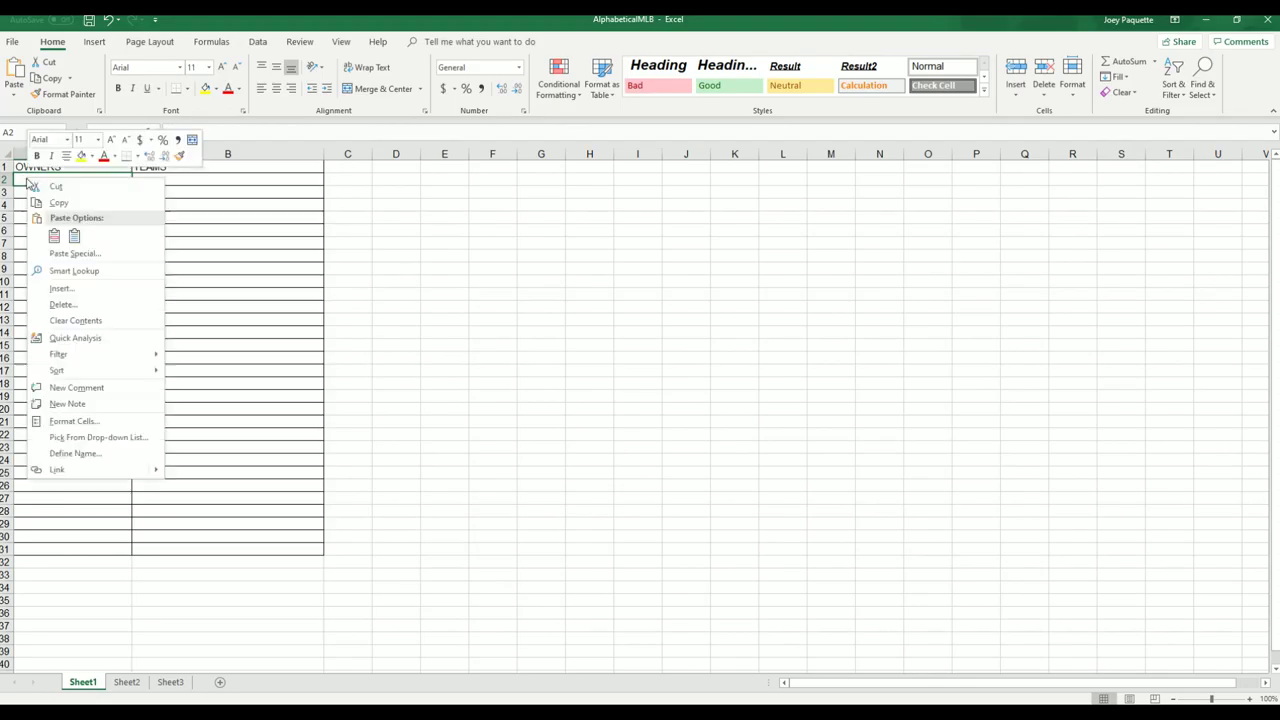
{"action": "left_click", "coordinate": [76, 235]}
{"action": "left_click", "coordinate": [76, 235]}
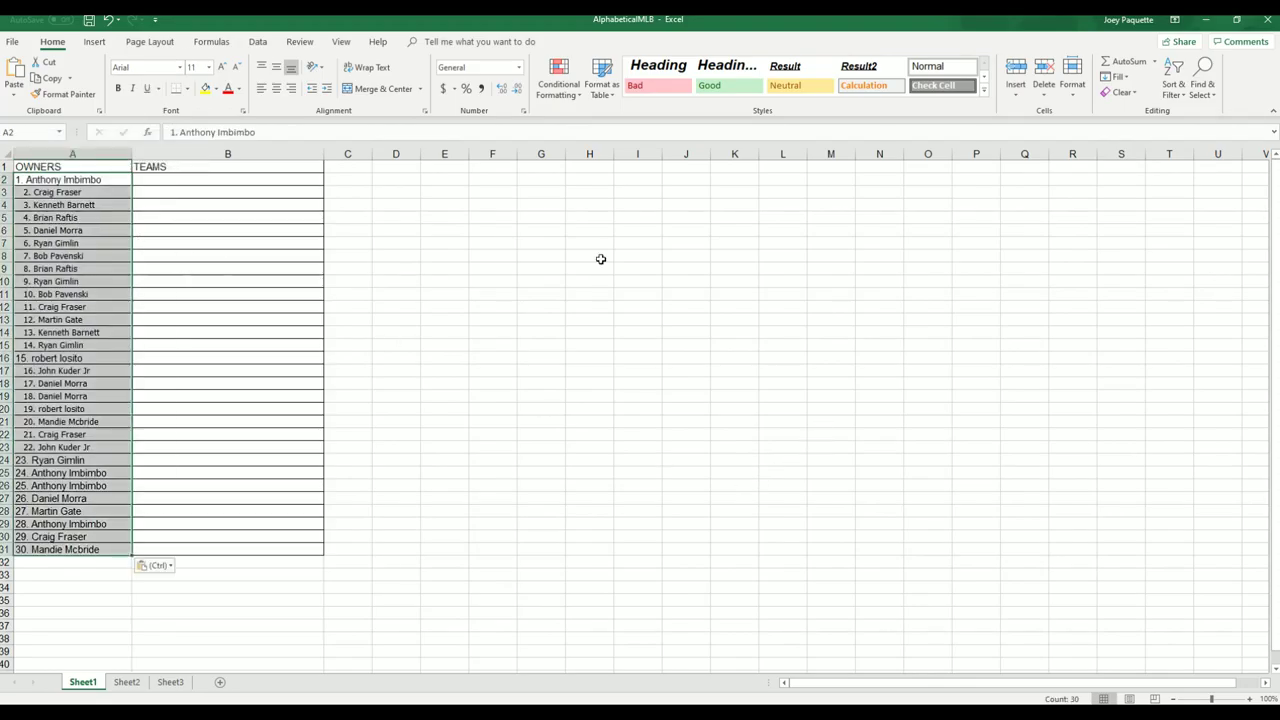
Narrow column A to fit the names and zoom in on the sheet.
{"action": "left_click", "coordinate": [88, 154]}
{"action": "left_click_drag", "start_coordinate": [131, 158], "coordinate": [114, 161]}
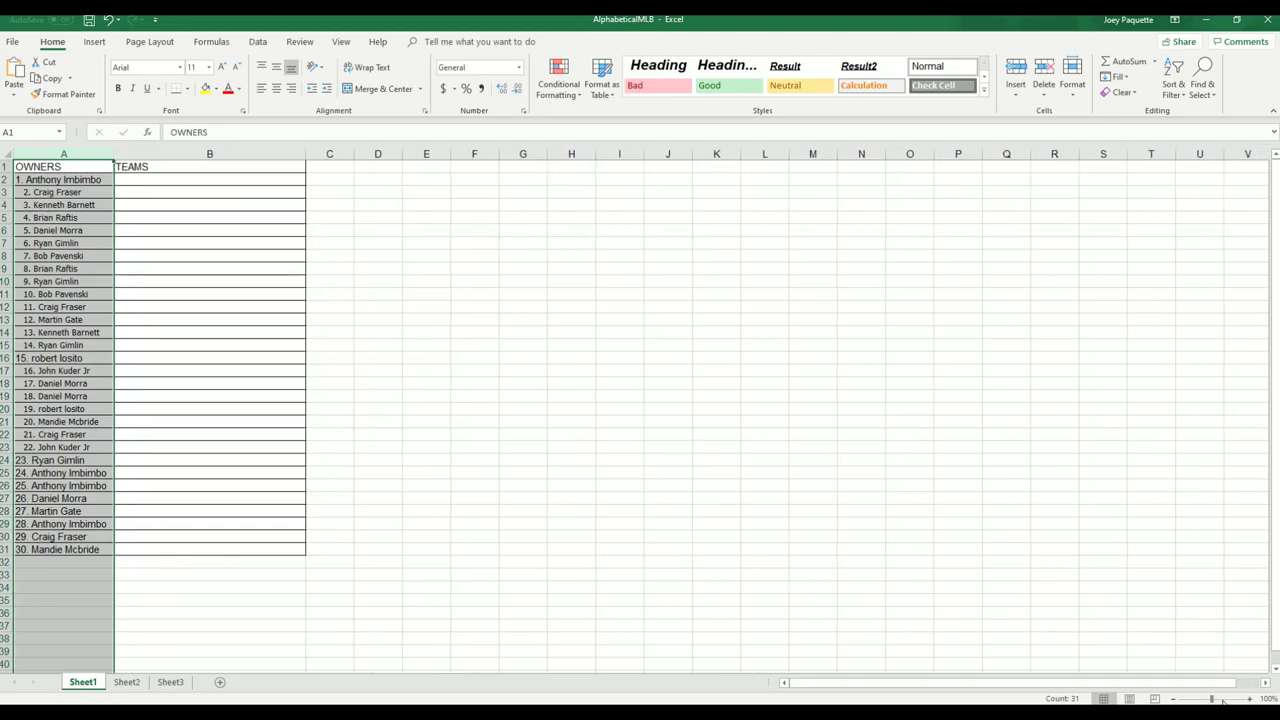
{"action": "left_click", "coordinate": [1222, 702]}
{"action": "left_click", "coordinate": [304, 196]}
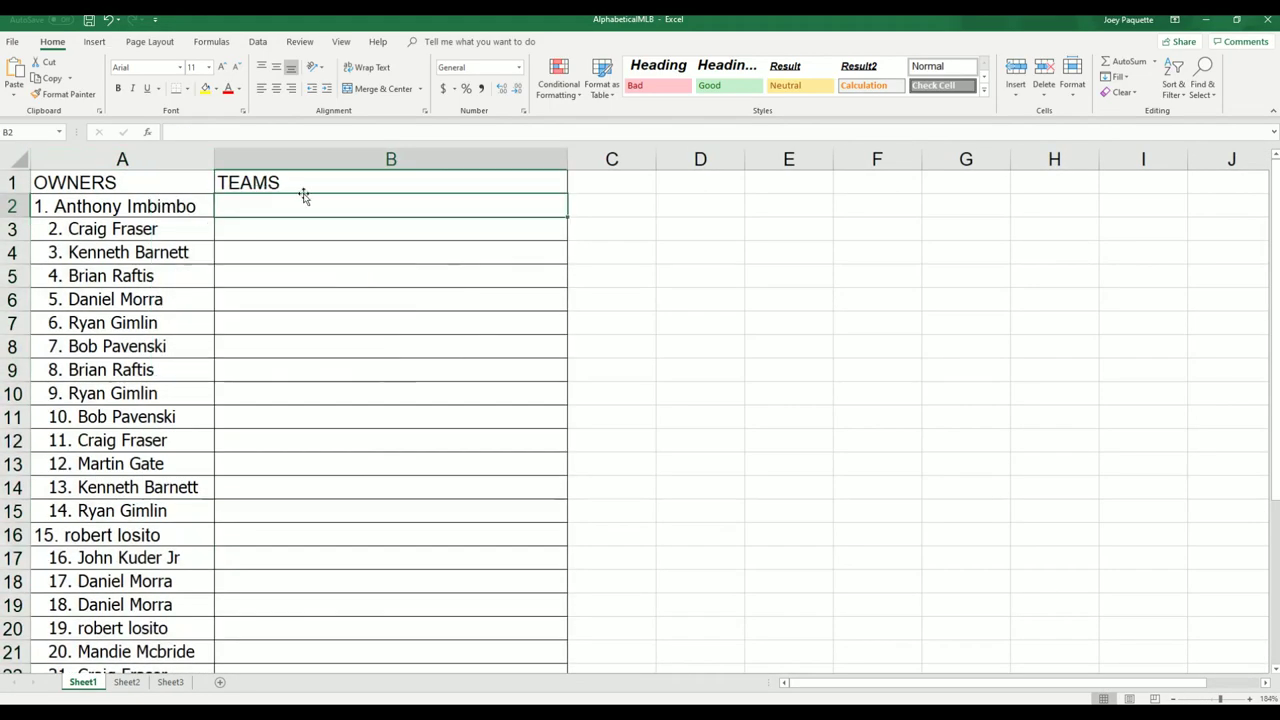
Bring up a fresh, empty List Randomizer form in the browser.
{"action": "left_click", "coordinate": [1206, 19]}
{"action": "mouse_move", "coordinate": [470, 88]}
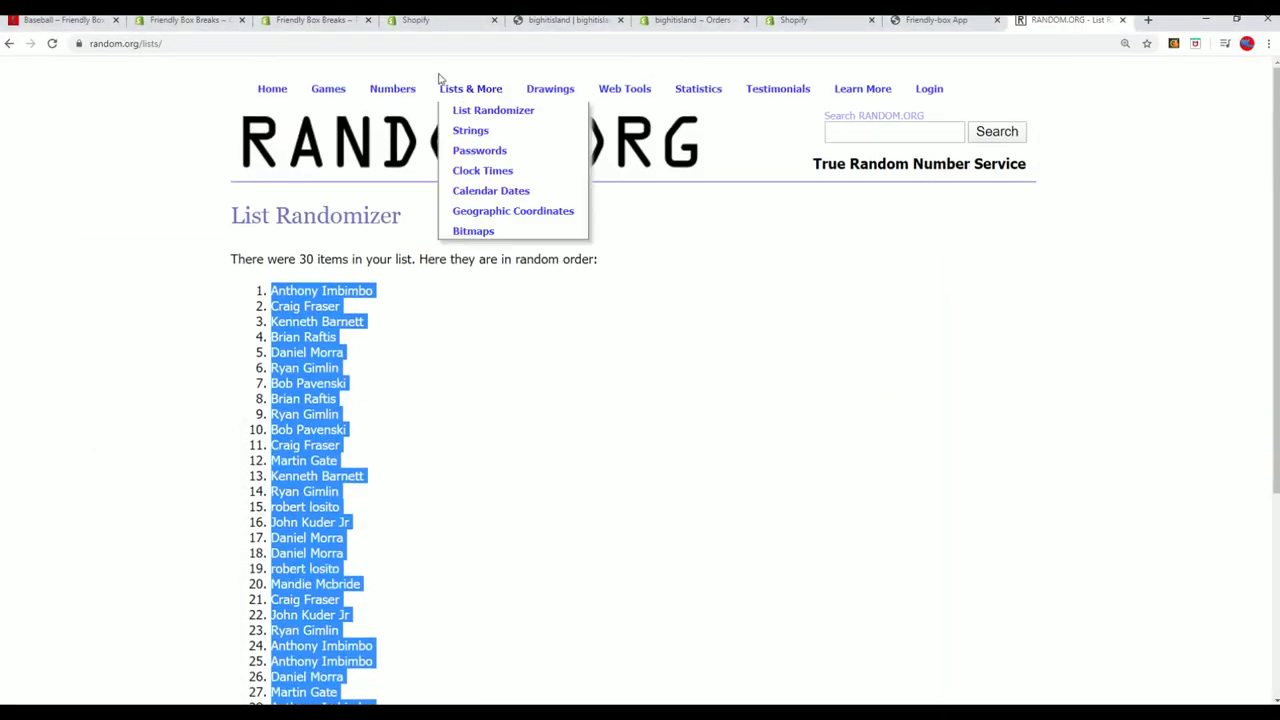
{"action": "left_click", "coordinate": [478, 112]}
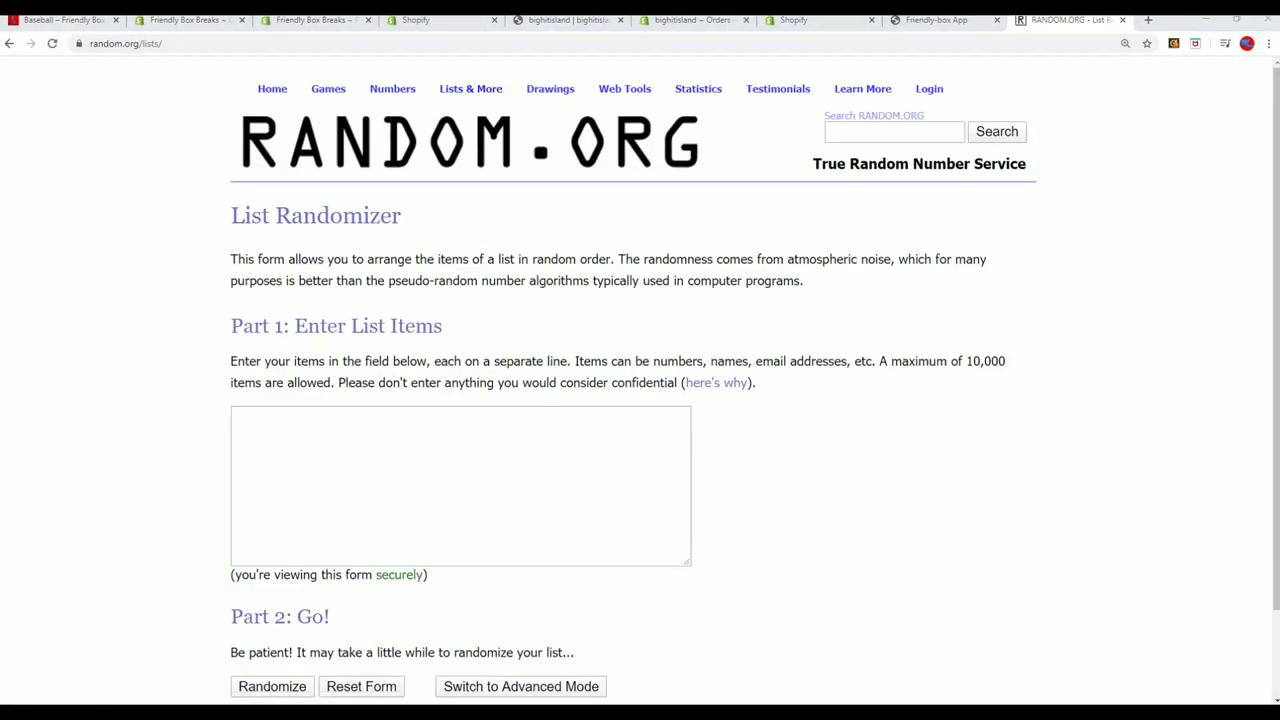
Copy the 30 MLB team names from Notepad.
{"action": "key", "text": "alt+Tab"}
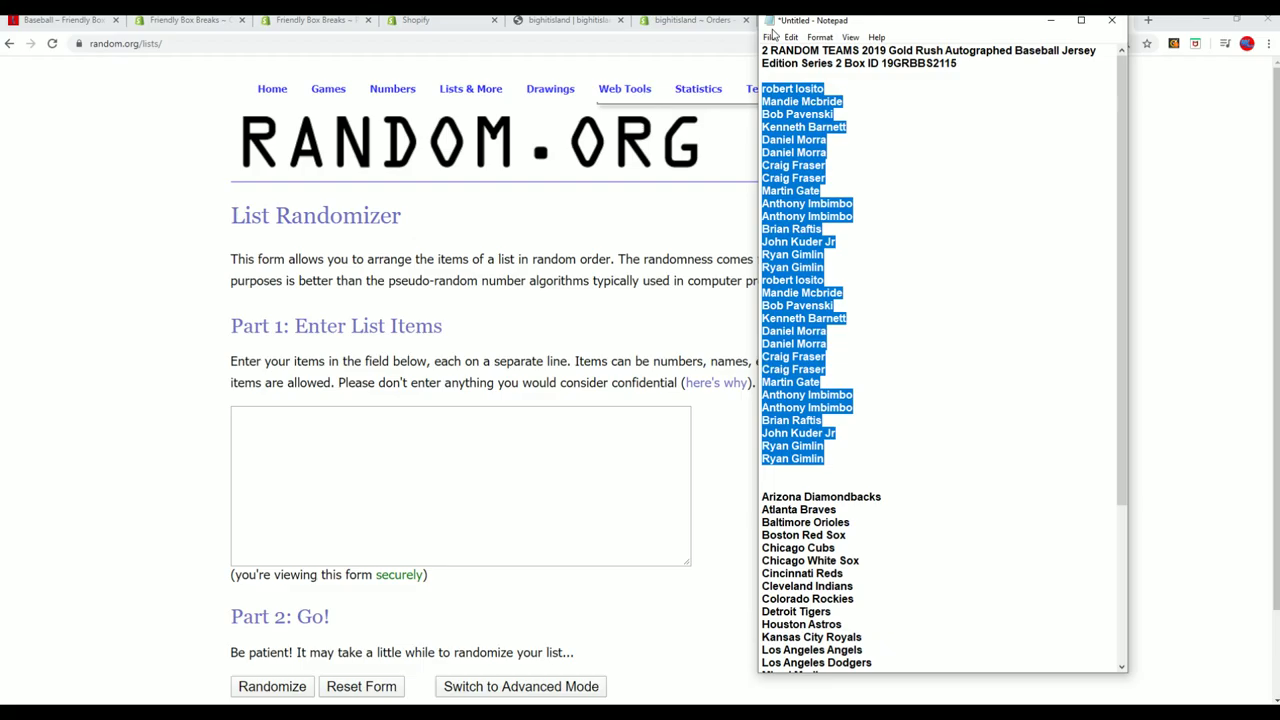
{"action": "scroll", "coordinate": [850, 400], "scroll_direction": "down", "scroll_amount": 6}
{"action": "scroll", "coordinate": [460, 400], "scroll_direction": "down", "scroll_amount": 1}
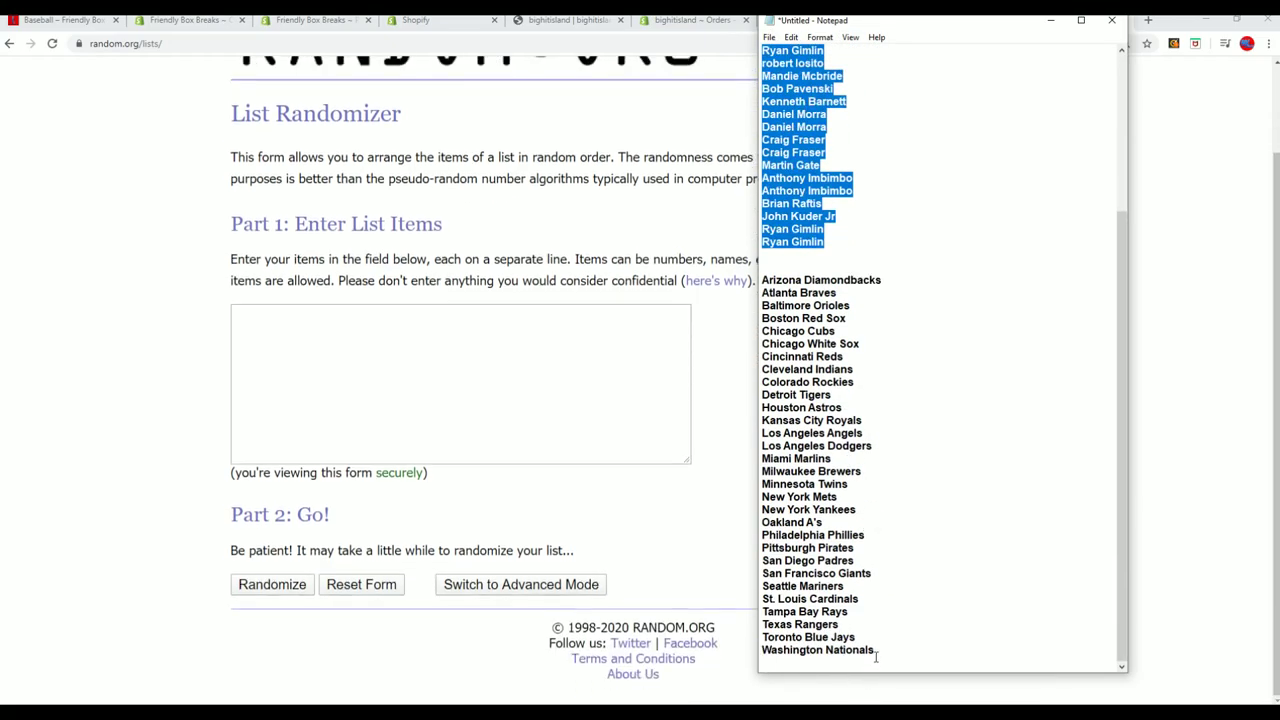
{"action": "mouse_move", "coordinate": [876, 656]}
{"action": "left_mouse_down"}
{"action": "mouse_move", "coordinate": [780, 545]}
{"action": "mouse_move", "coordinate": [790, 410]}
{"action": "mouse_move", "coordinate": [767, 281]}
{"action": "left_mouse_up"}
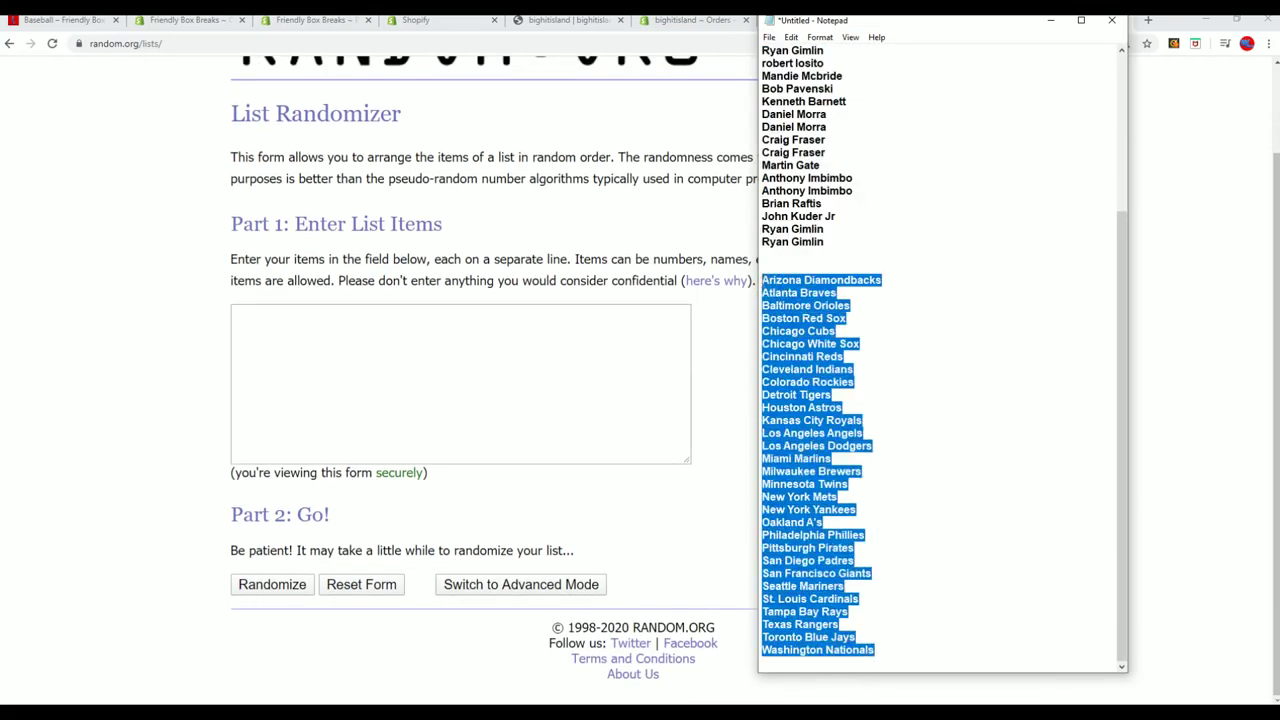
{"action": "right_click", "coordinate": [768, 288]}
{"action": "left_click", "coordinate": [800, 336]}
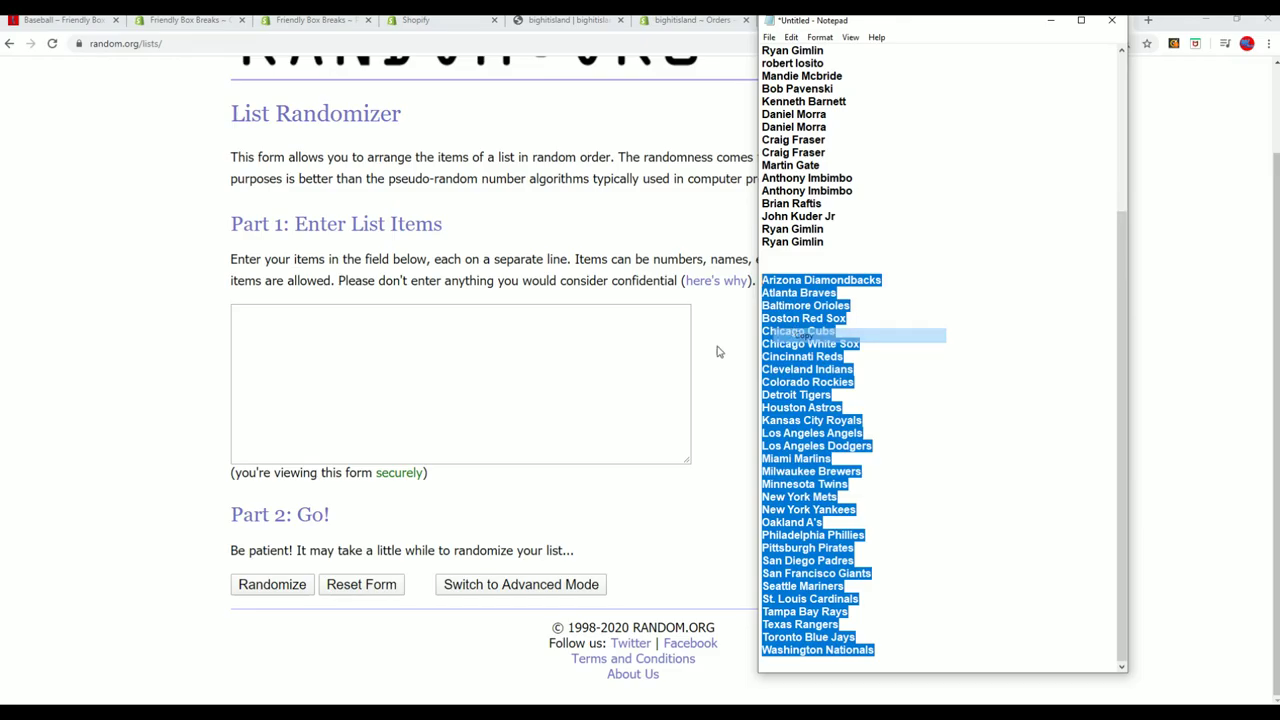
Paste the team list into the randomizer and shuffle it repeatedly.
{"action": "left_click", "coordinate": [265, 318]}
{"action": "right_click", "coordinate": [270, 319]}
{"action": "left_click", "coordinate": [330, 413]}
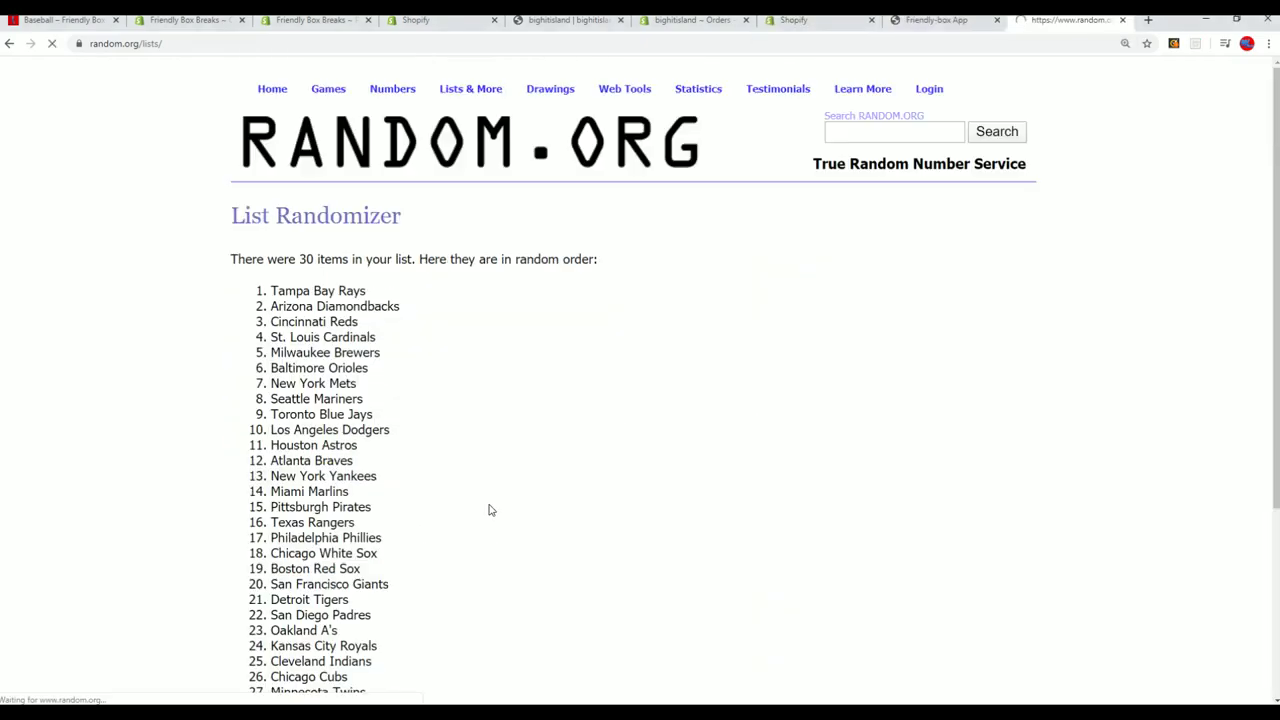
{"action": "scroll", "coordinate": [489, 509], "scroll_direction": "down", "scroll_amount": 3}
{"action": "left_click", "coordinate": [257, 584]}
{"action": "left_click", "coordinate": [272, 582]}
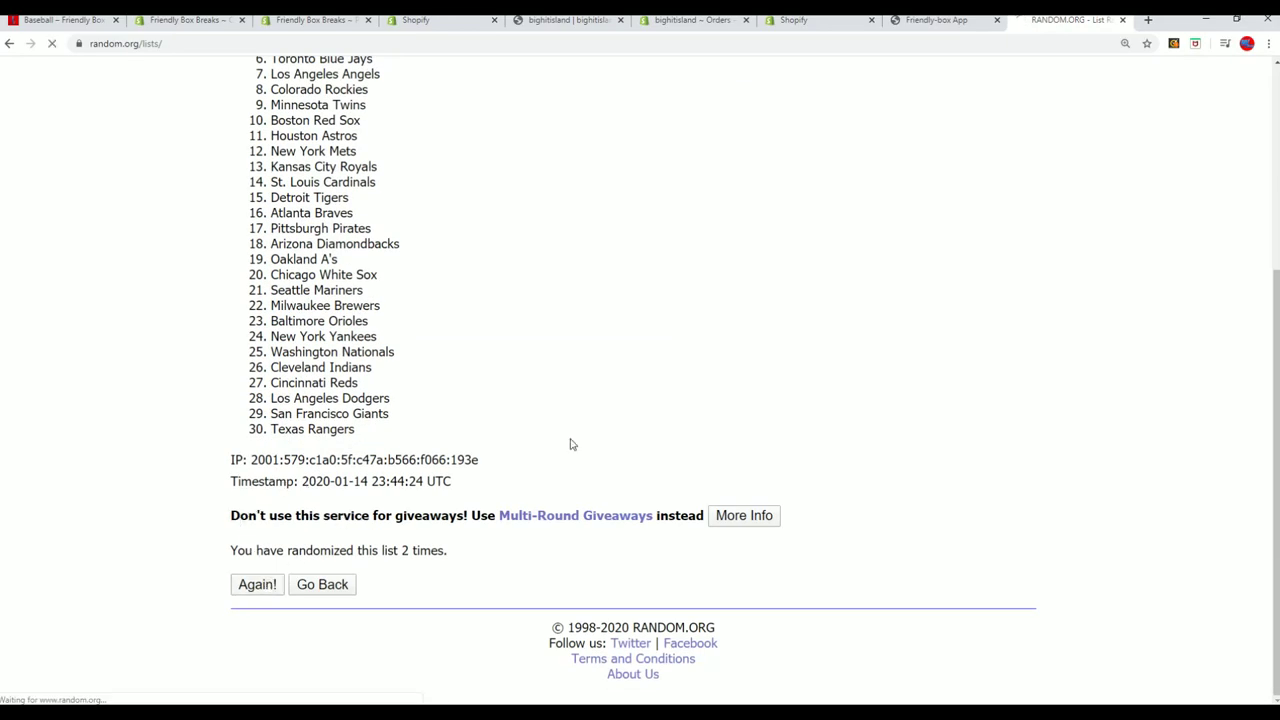
{"action": "left_click", "coordinate": [255, 588]}
{"action": "left_click", "coordinate": [257, 584]}
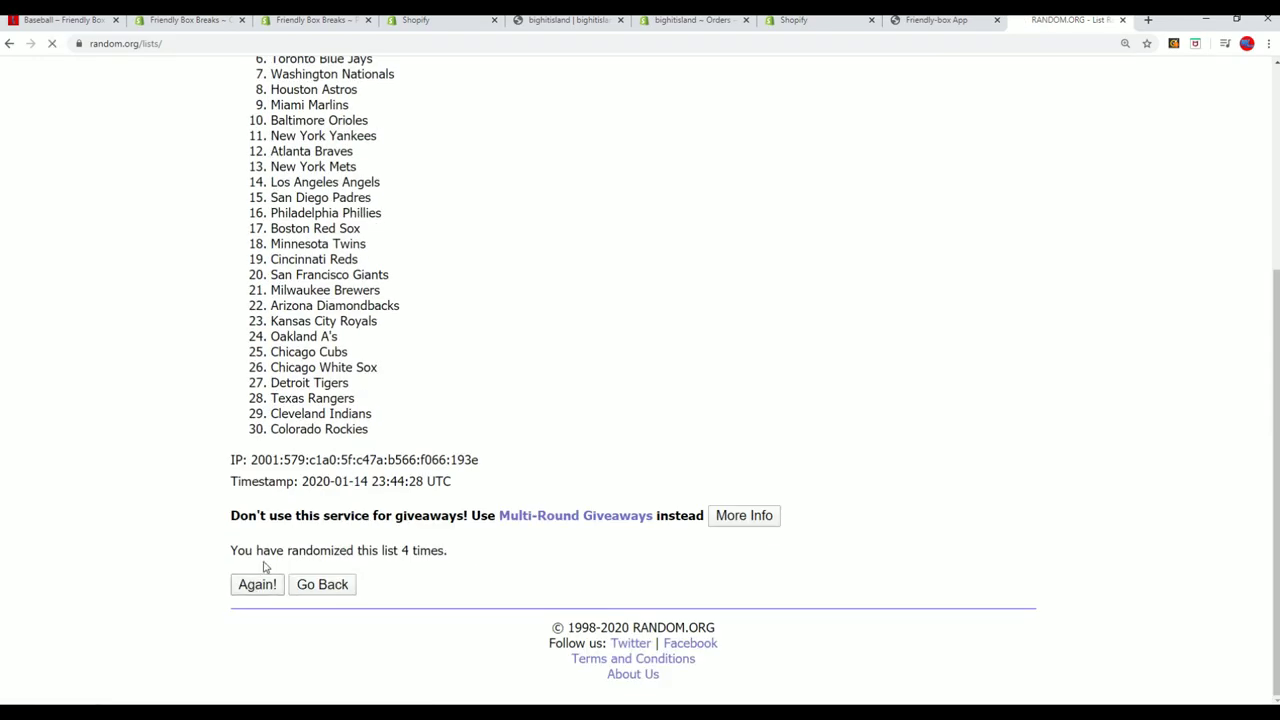
{"action": "left_click", "coordinate": [258, 585]}
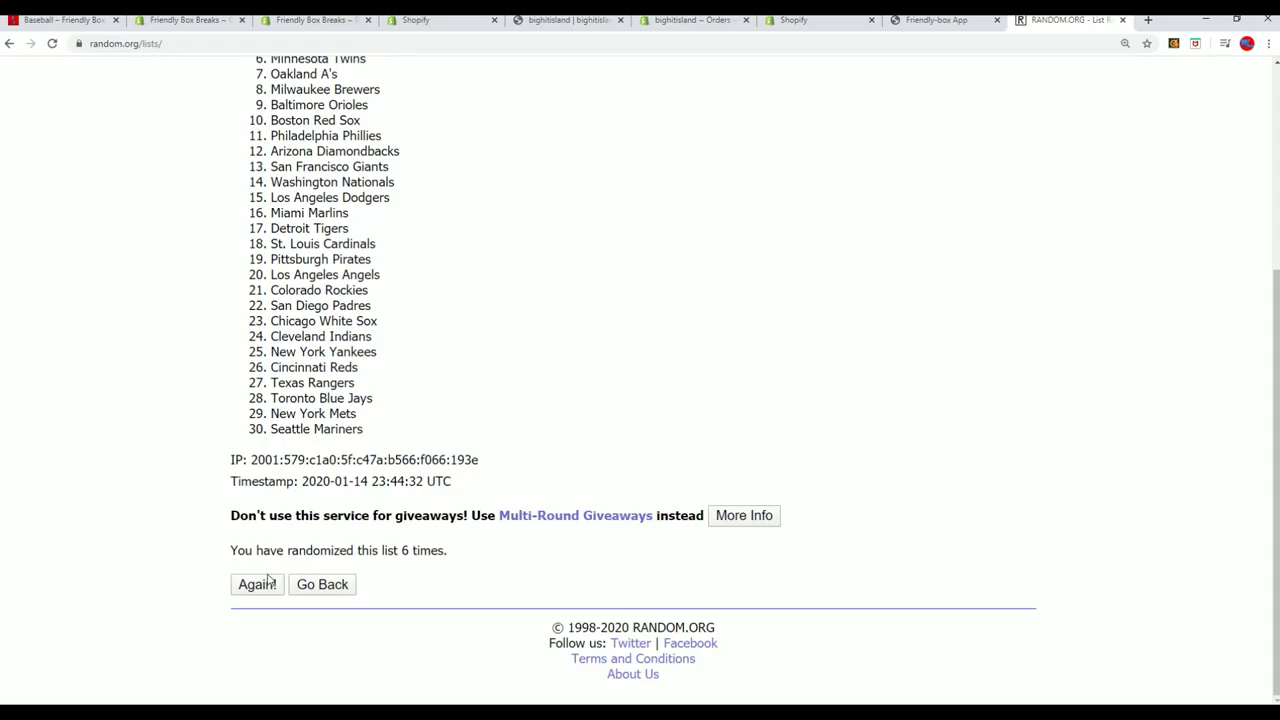
{"action": "left_click", "coordinate": [257, 585]}
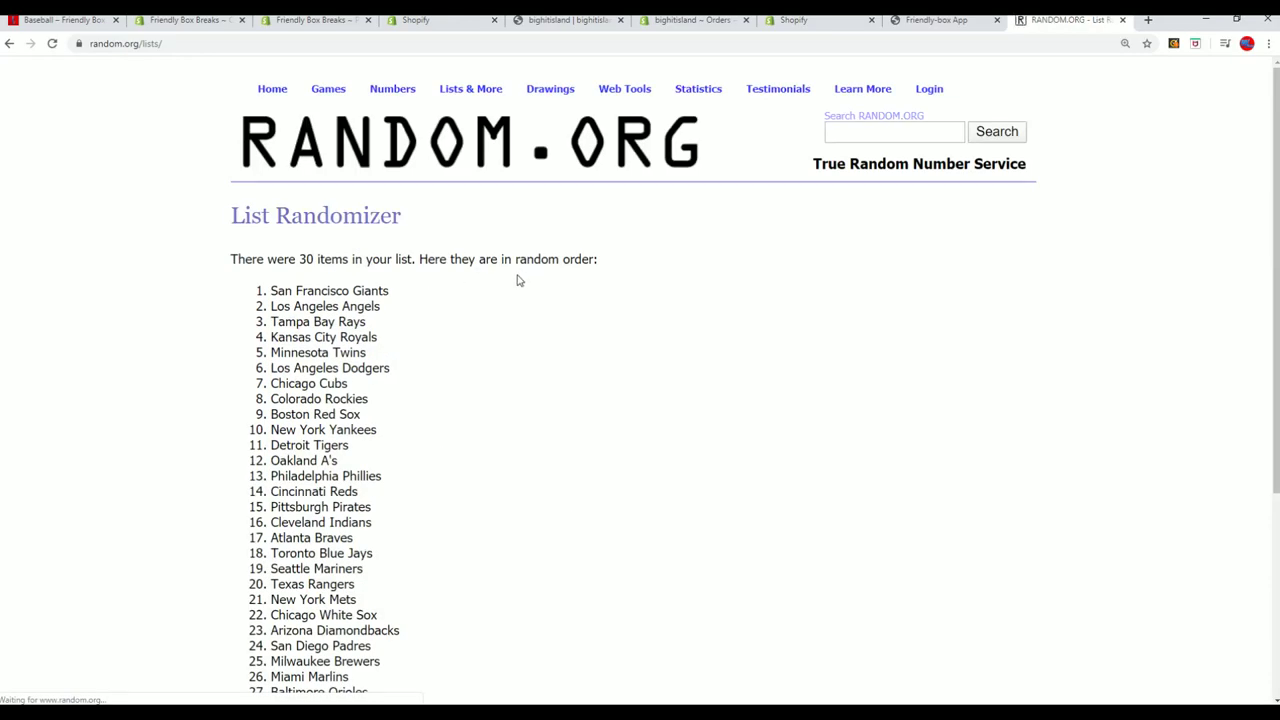
Copy the final randomized list of 30 teams.
{"action": "scroll", "coordinate": [400, 255], "scroll_direction": "down", "scroll_amount": 1}
{"action": "mouse_move", "coordinate": [266, 213]}
{"action": "left_mouse_down"}
{"action": "mouse_move", "coordinate": [366, 374]}
{"action": "mouse_move", "coordinate": [398, 481]}
{"action": "left_mouse_up"}
{"action": "right_click", "coordinate": [330, 410]}
{"action": "left_click", "coordinate": [336, 412]}
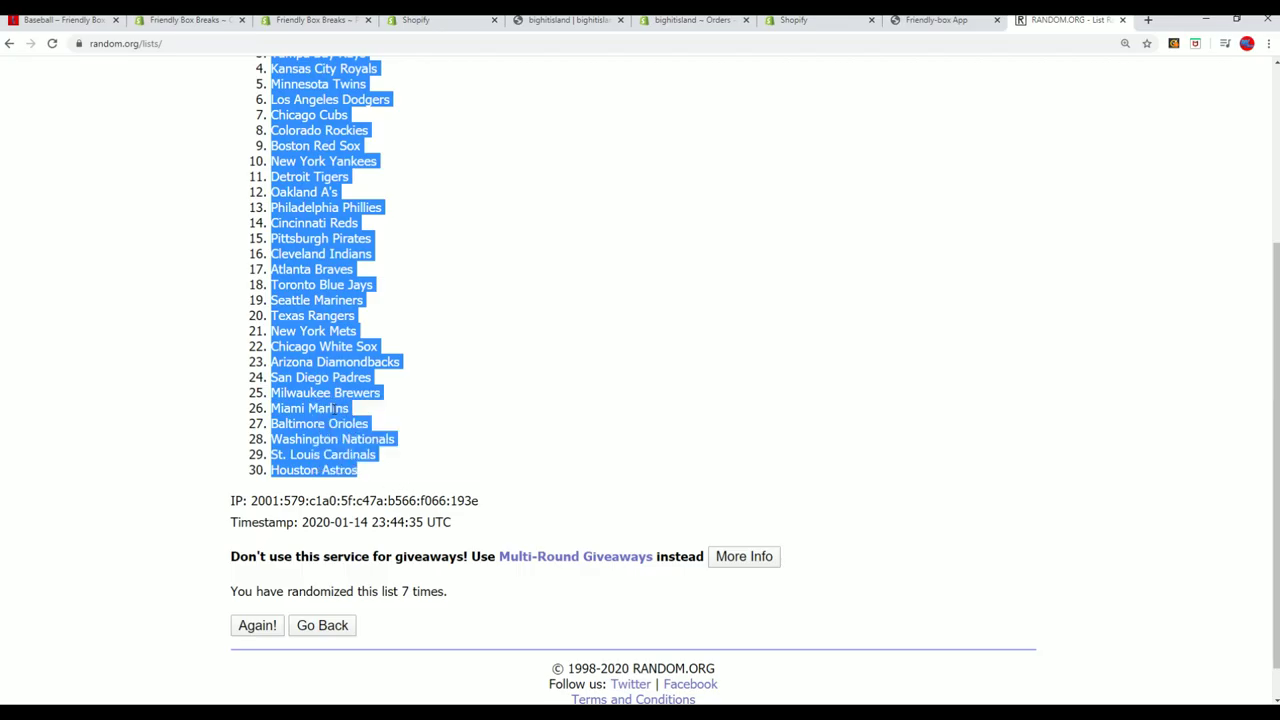
{"action": "key", "text": "alt+Tab"}
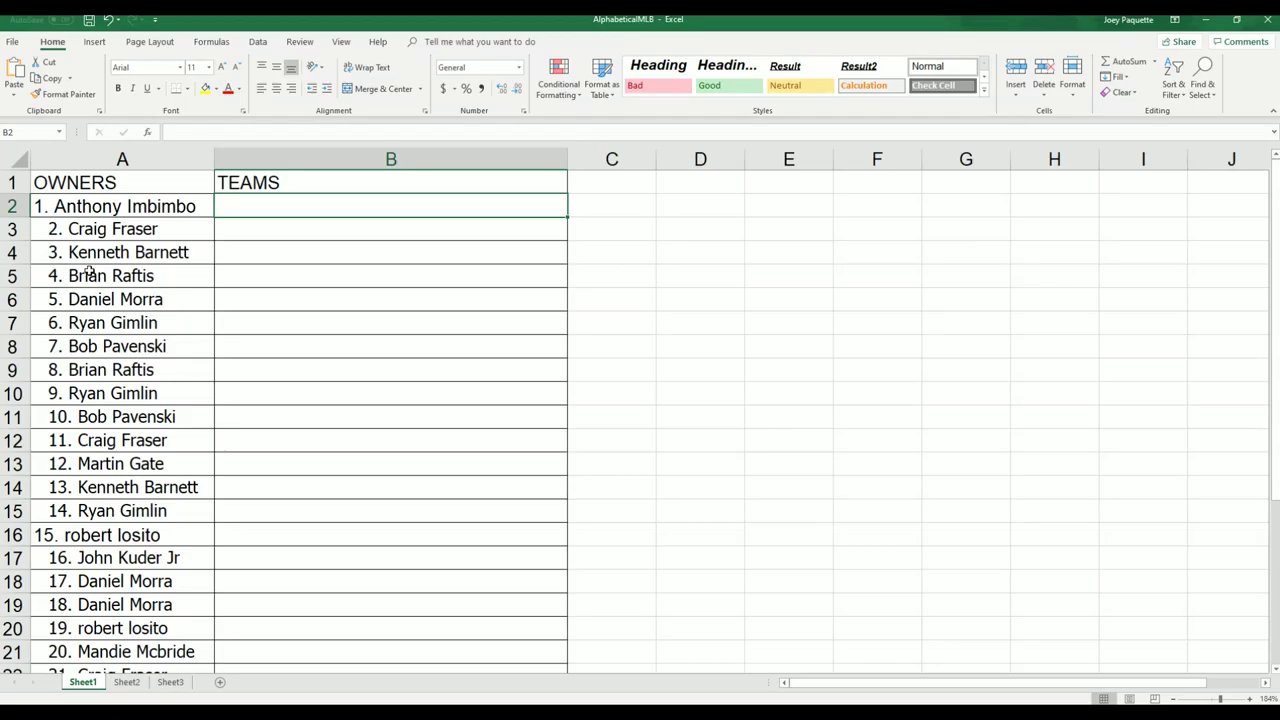
Paste the 30 randomized teams into B2:B31 beside the owners, then zoom out.
{"action": "right_click", "coordinate": [234, 209]}
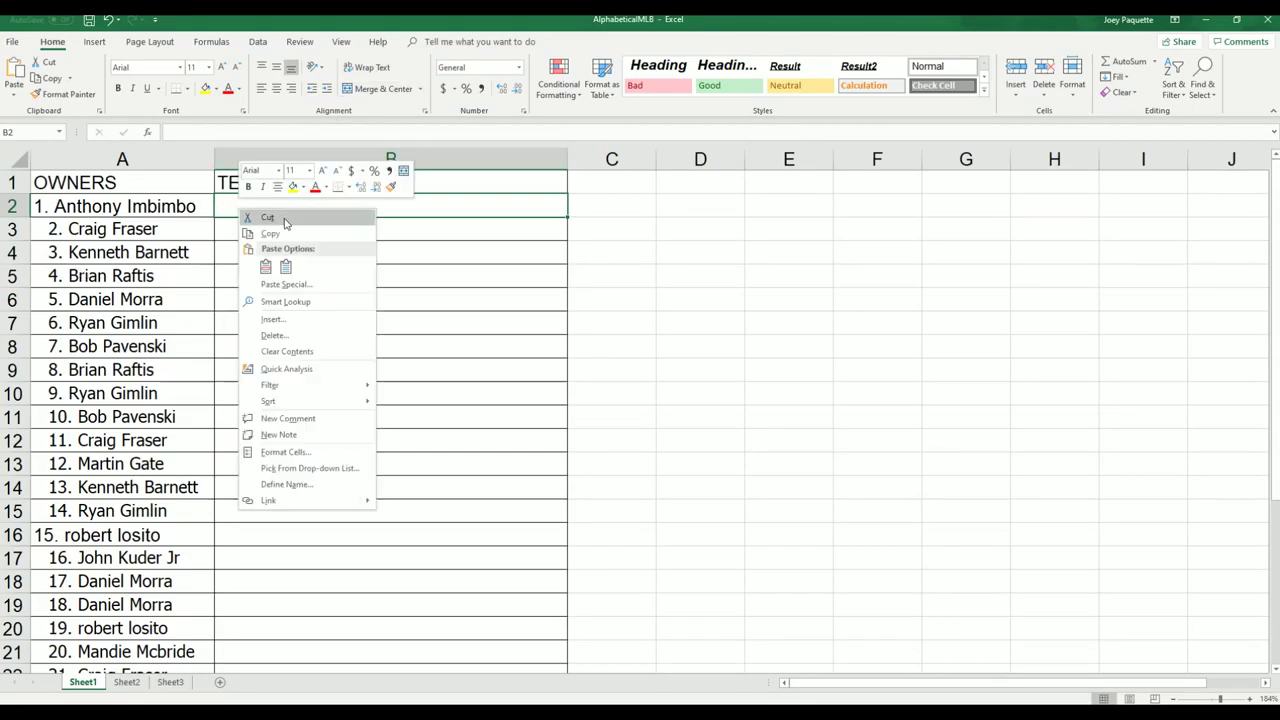
{"action": "left_click", "coordinate": [289, 258]}
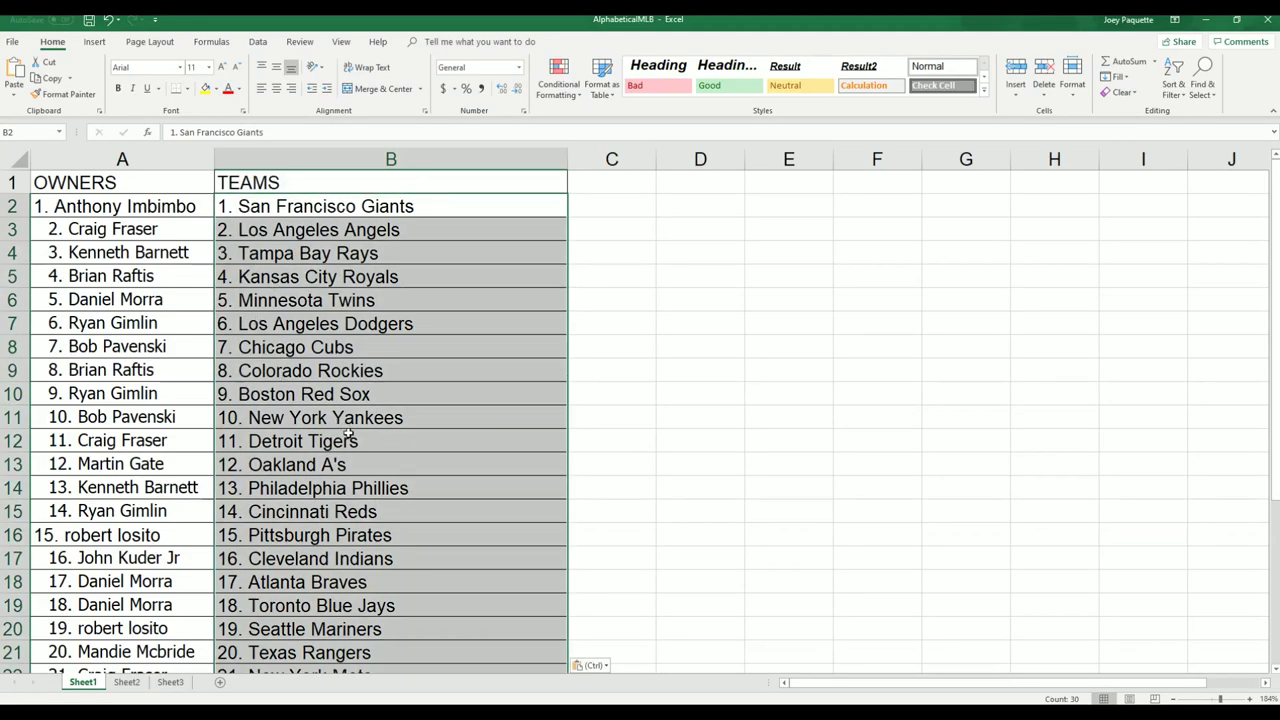
{"action": "scroll", "coordinate": [383, 528], "scroll_direction": "down", "scroll_amount": 1}
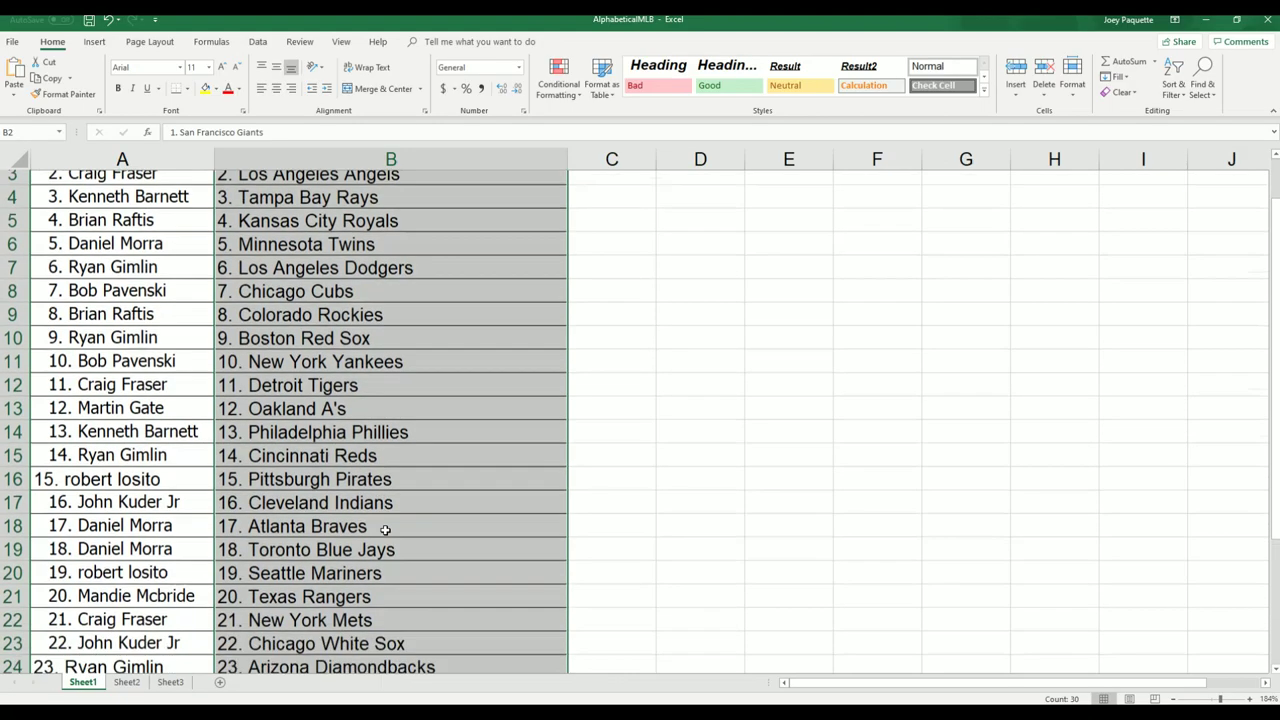
{"action": "scroll", "coordinate": [439, 518], "scroll_direction": "down", "scroll_amount": 1}
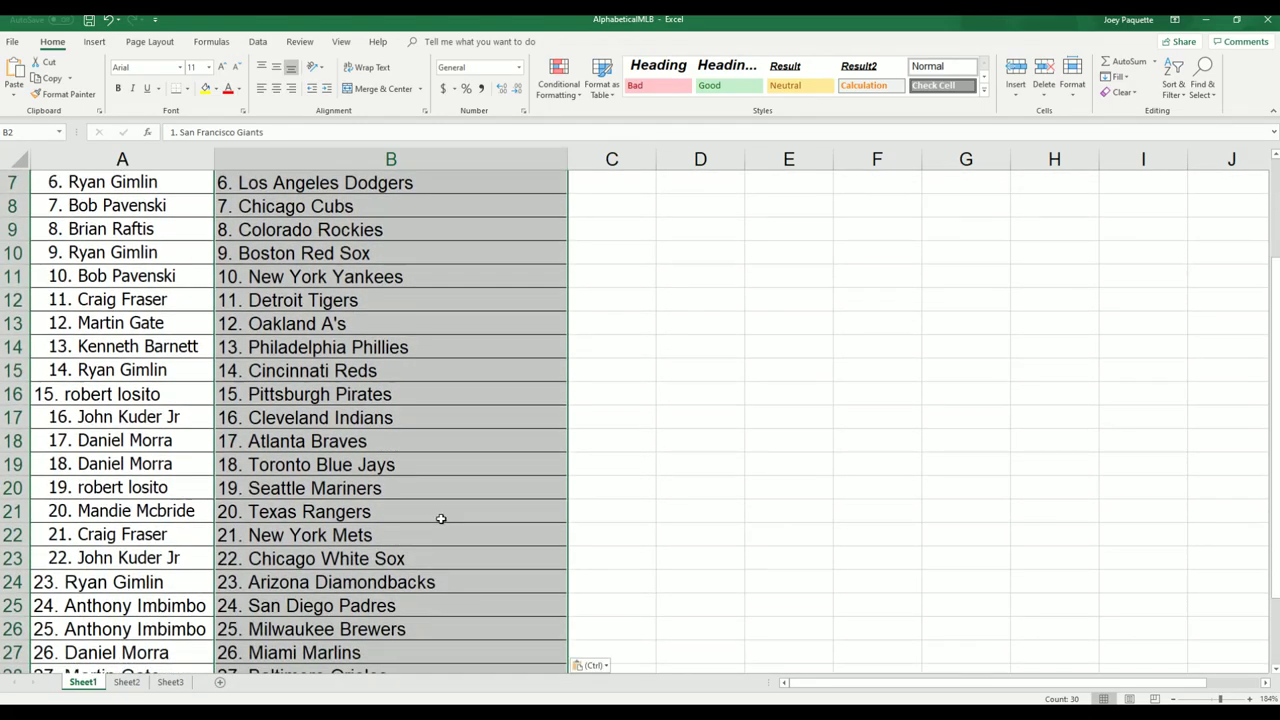
{"action": "scroll", "coordinate": [439, 518], "scroll_direction": "down", "scroll_amount": 1}
{"action": "key", "text": "ctrl+v"}
{"action": "scroll", "coordinate": [441, 518], "scroll_direction": "down", "scroll_amount": 1}
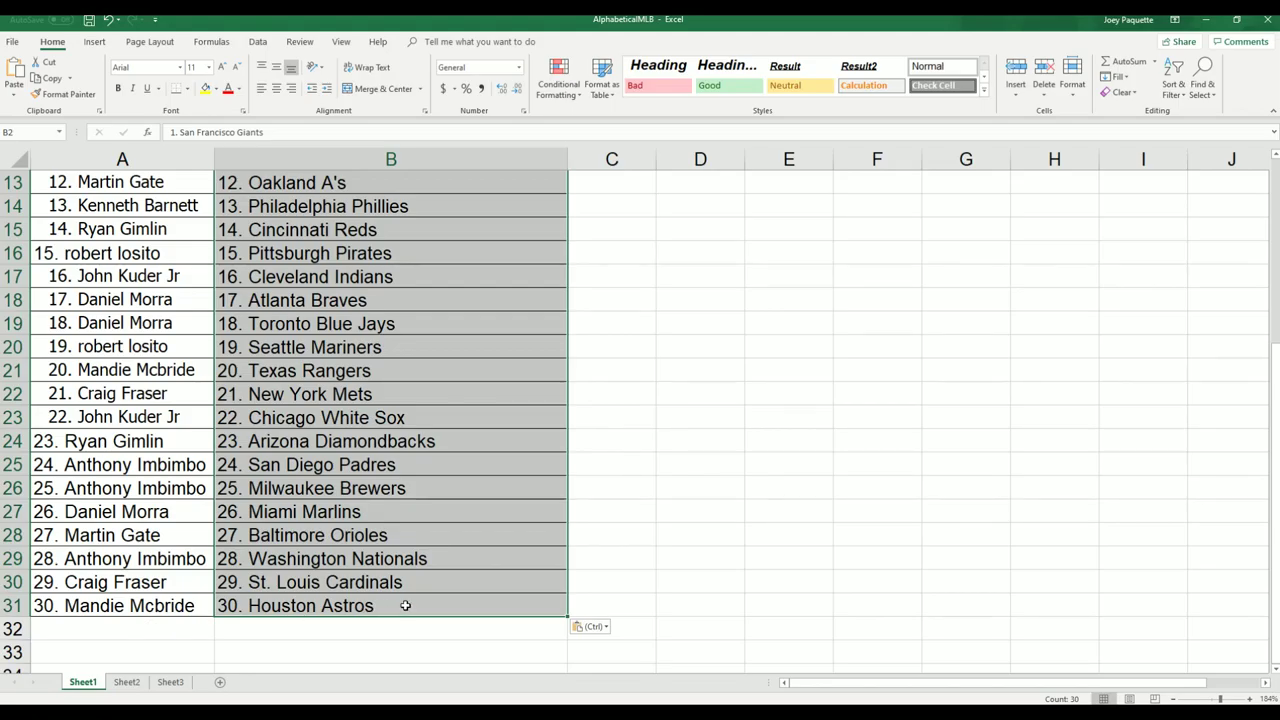
{"action": "scroll", "coordinate": [411, 600], "scroll_direction": "up", "scroll_amount": 4}
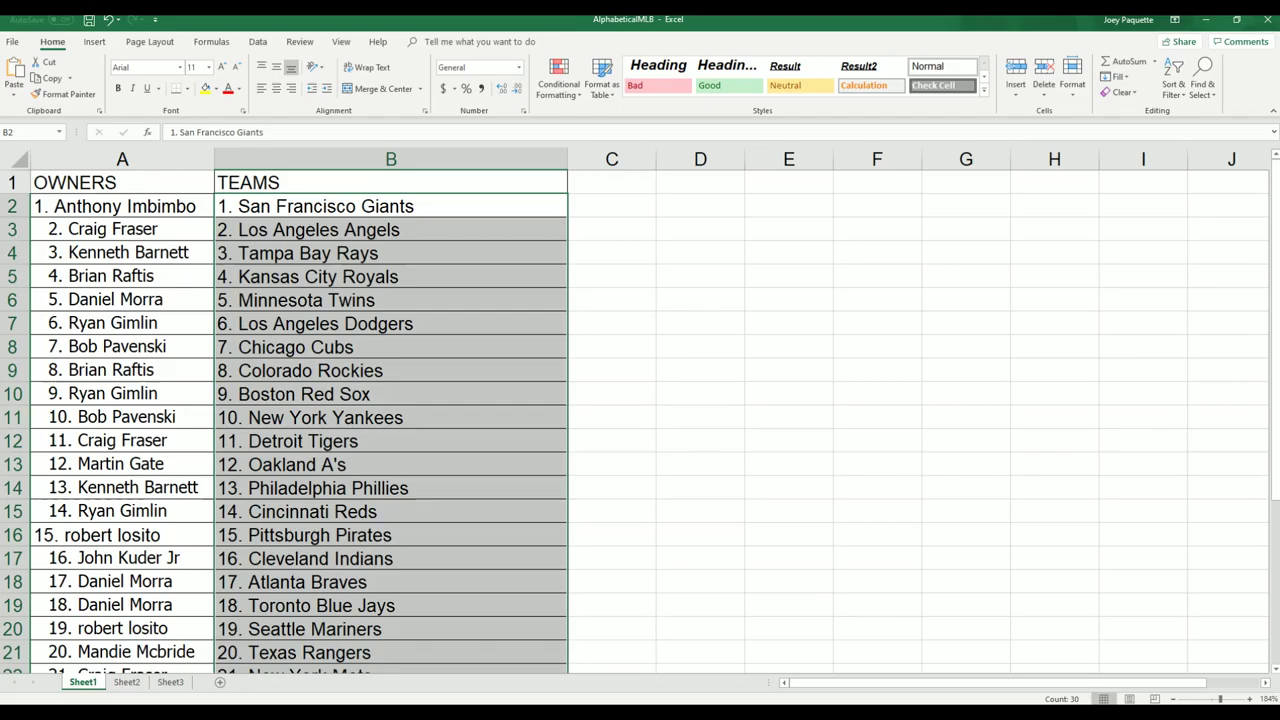
{"action": "left_click_drag", "start_coordinate": [1219, 699], "coordinate": [1210, 699]}
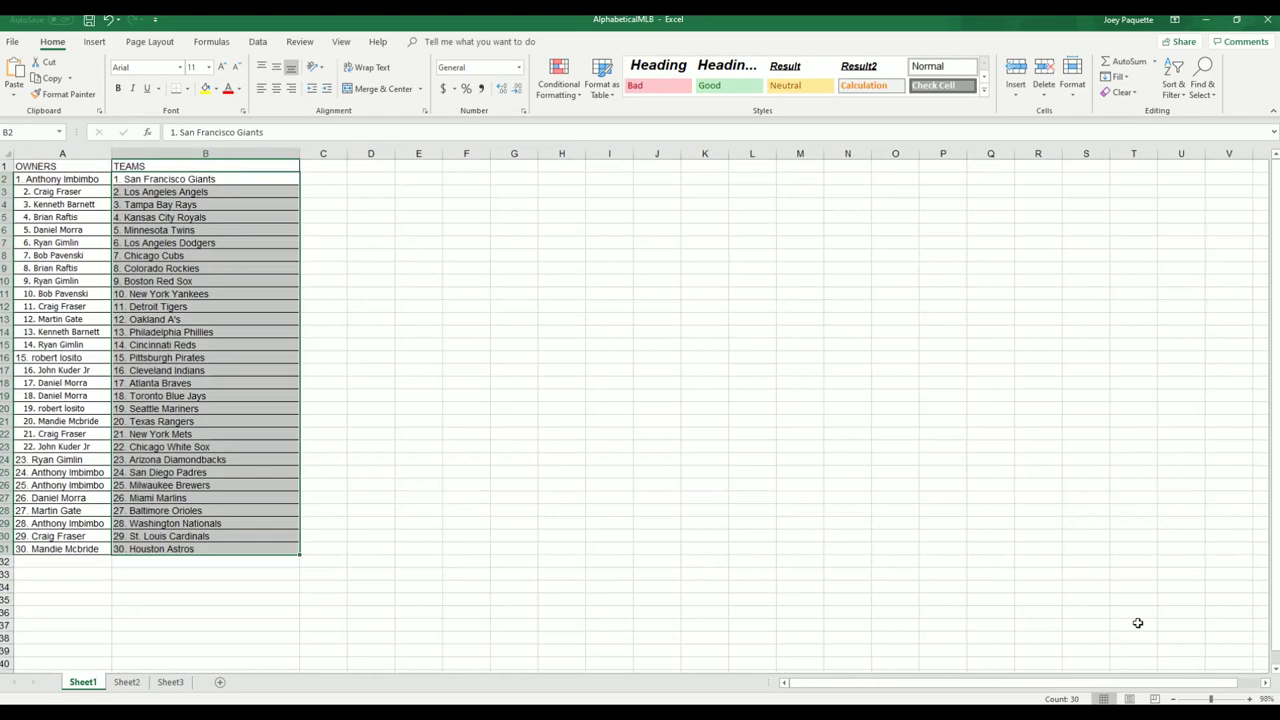